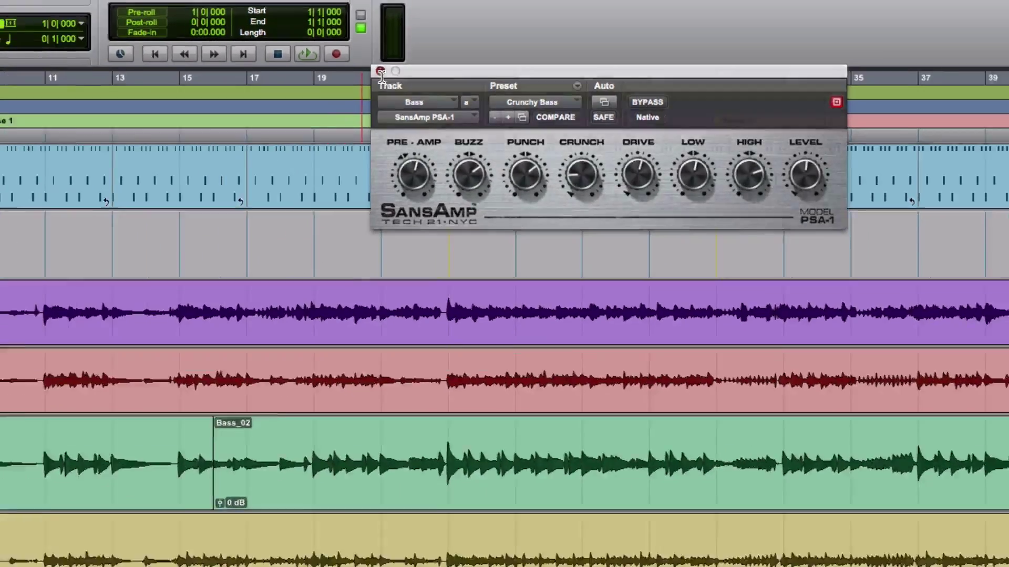
Close the SansAmp PSA-1 plug-in window and play the song from the start to hear the current drum part.
left_click(299, 82)
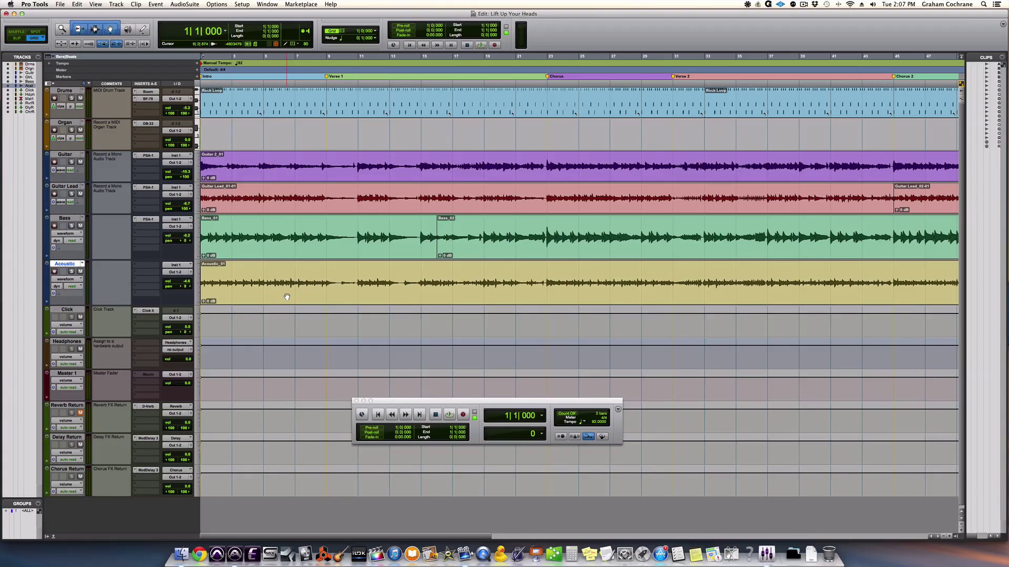
key("space")
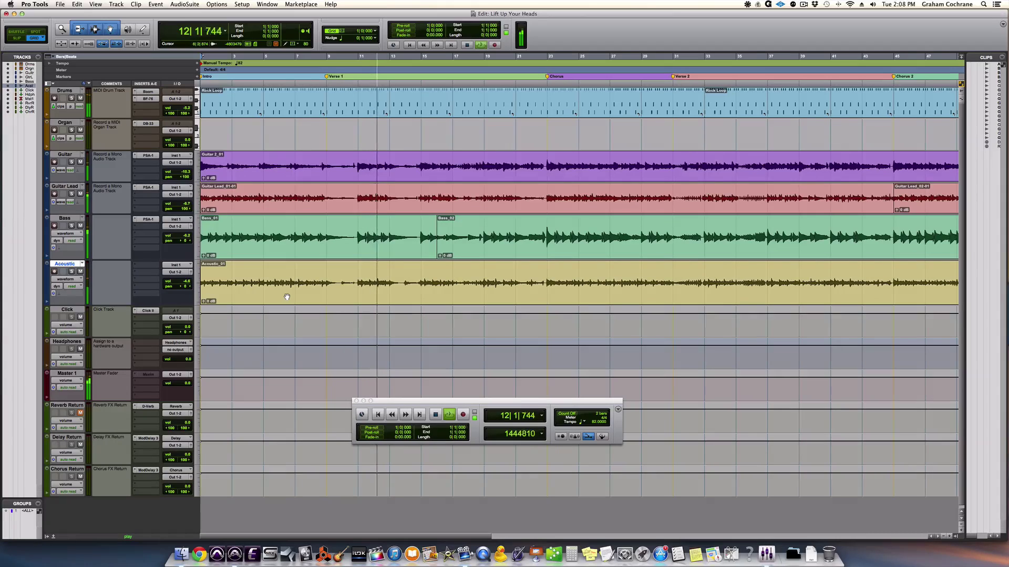
key("space")
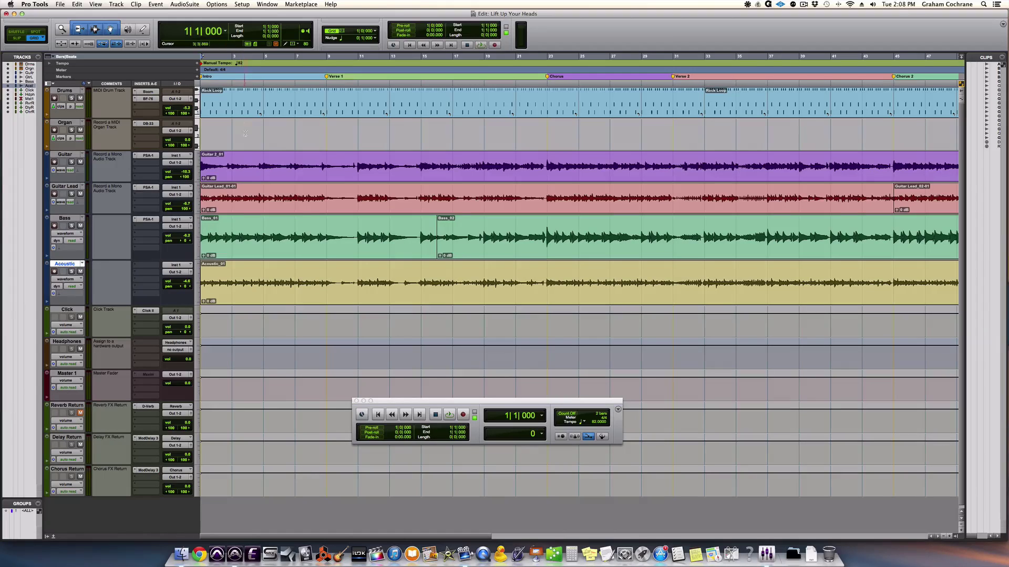
Open the Drums track's Rock Loop clip in the MIDI Editor and play its opening beats.
double_click(247, 114)
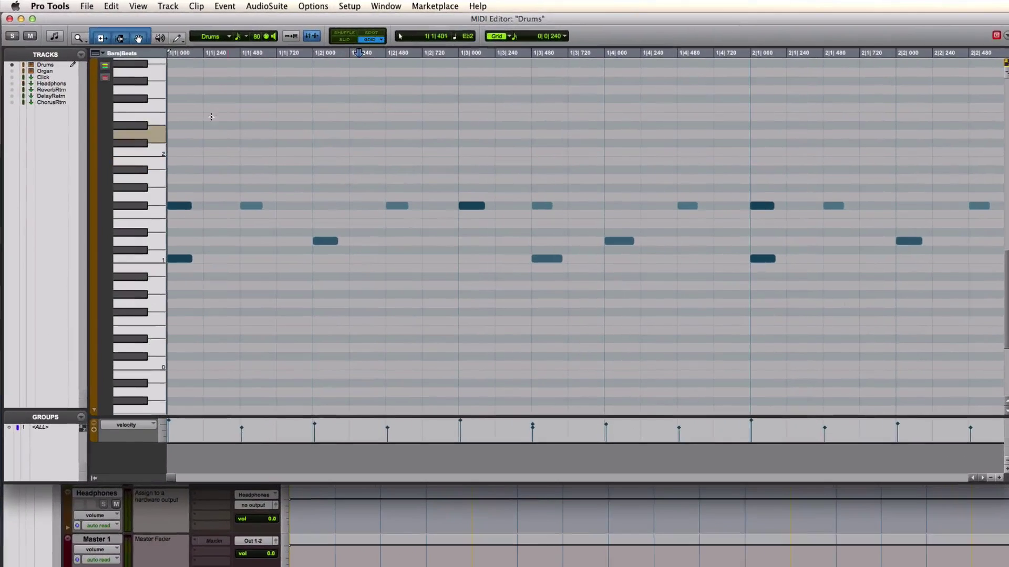
key("space")
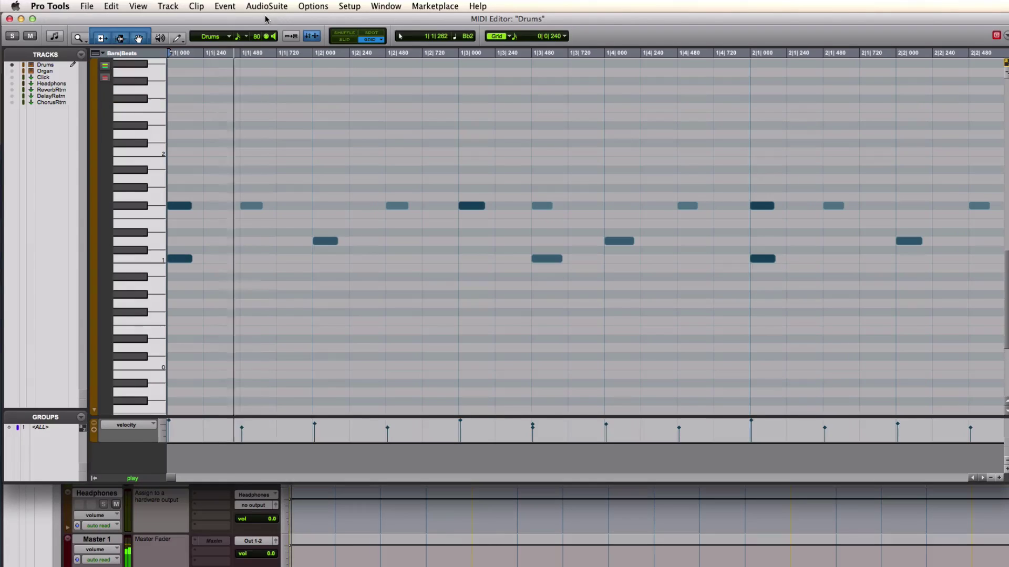
key("space")
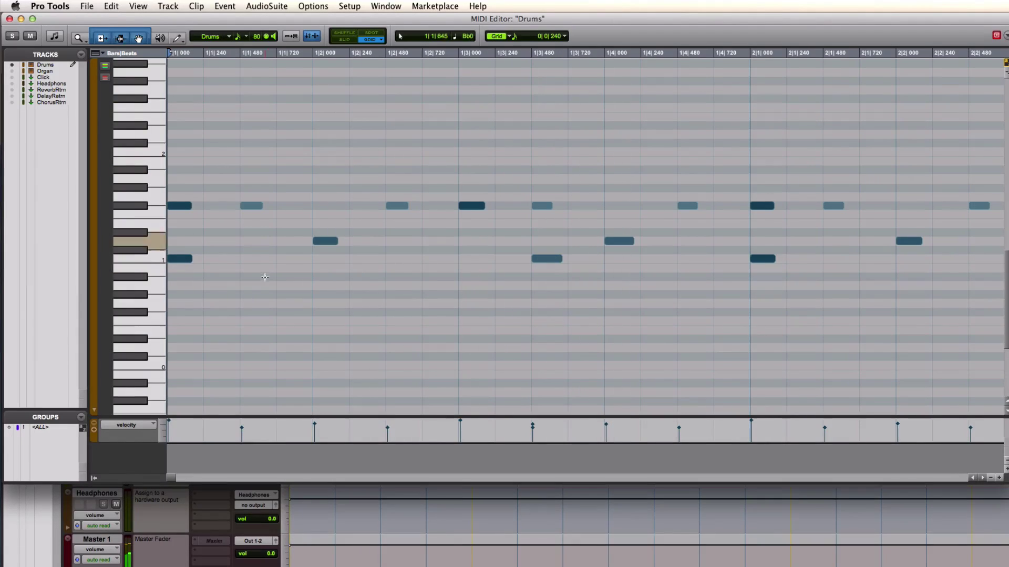
Copy the C1 kick note onto beat 3 of bars 1 and 2 and play back the pattern.
left_click(181, 259)
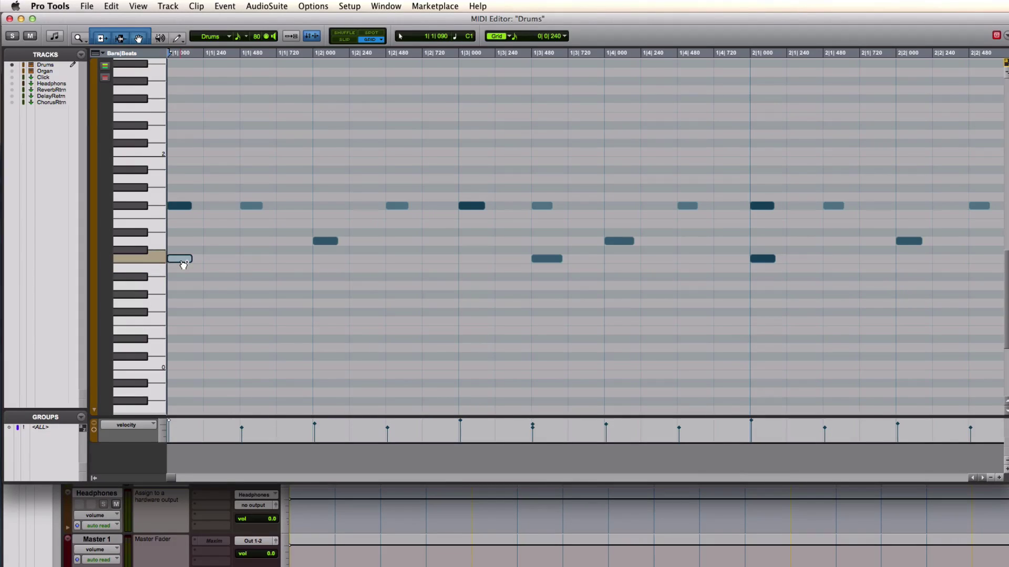
left_click_drag(183, 264, 462, 262)
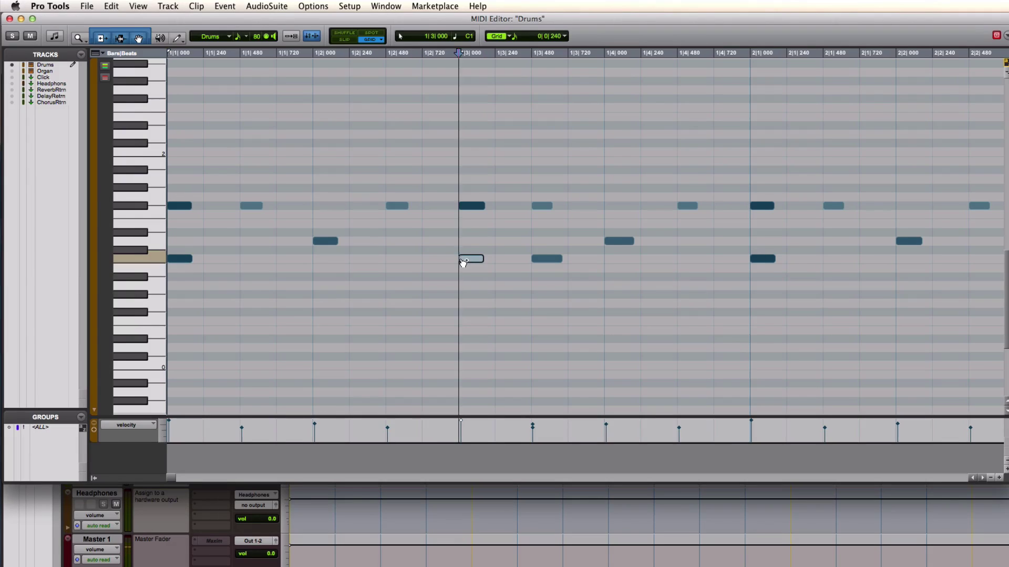
key("space")
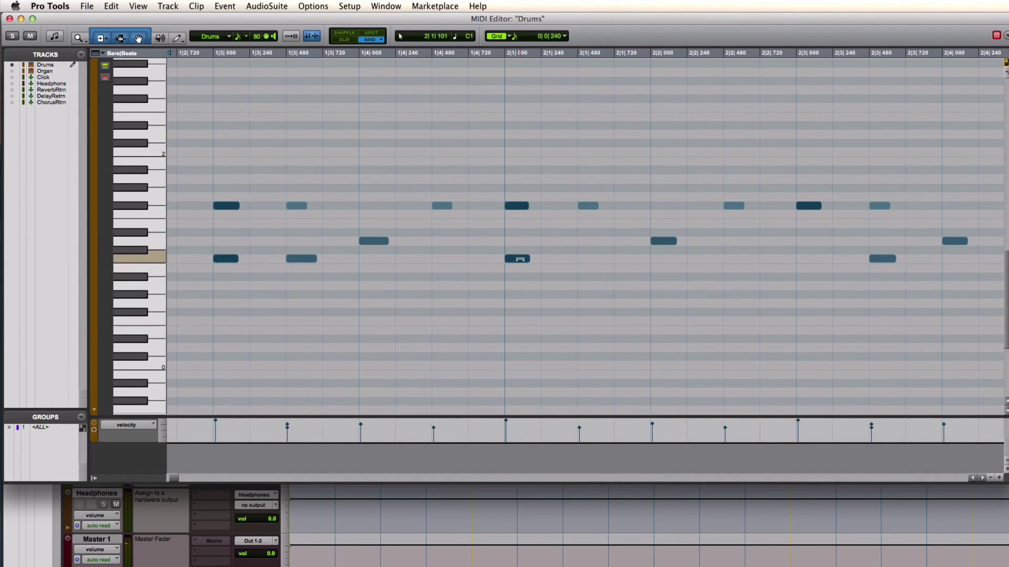
left_click_drag(522, 263, 595, 254)
left_click_drag(808, 257, 808, 260)
key("Return")
key("space")
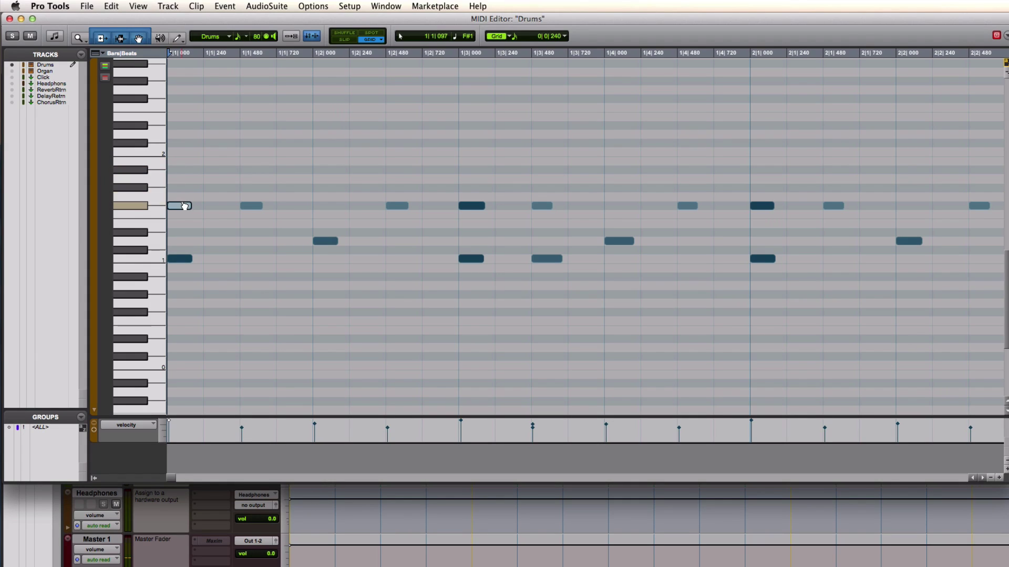
Move all the F#1 hi-hat notes in bars 1 and 2 up to Eb2.
left_click_drag(184, 205, 181, 131)
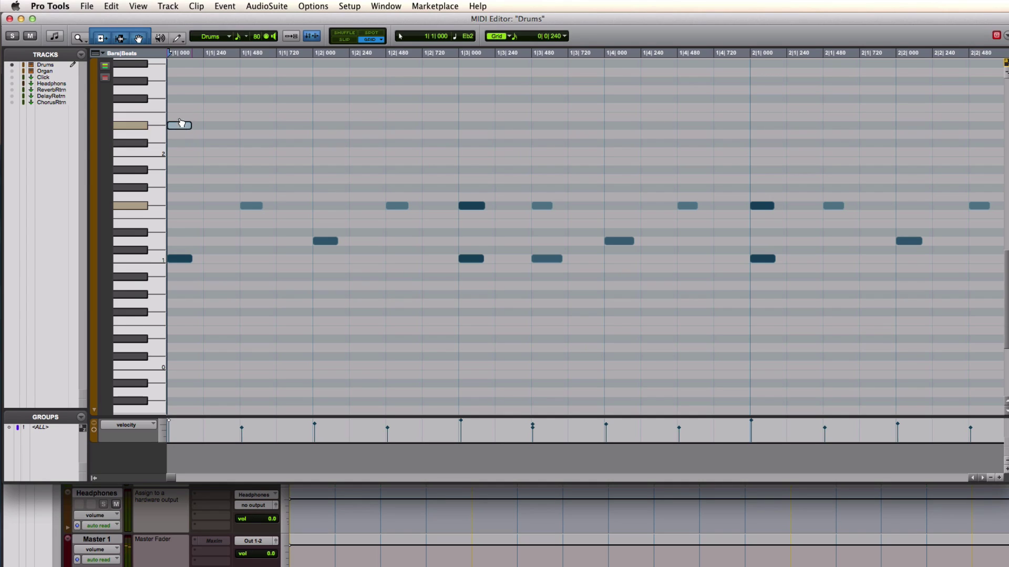
left_click(224, 174)
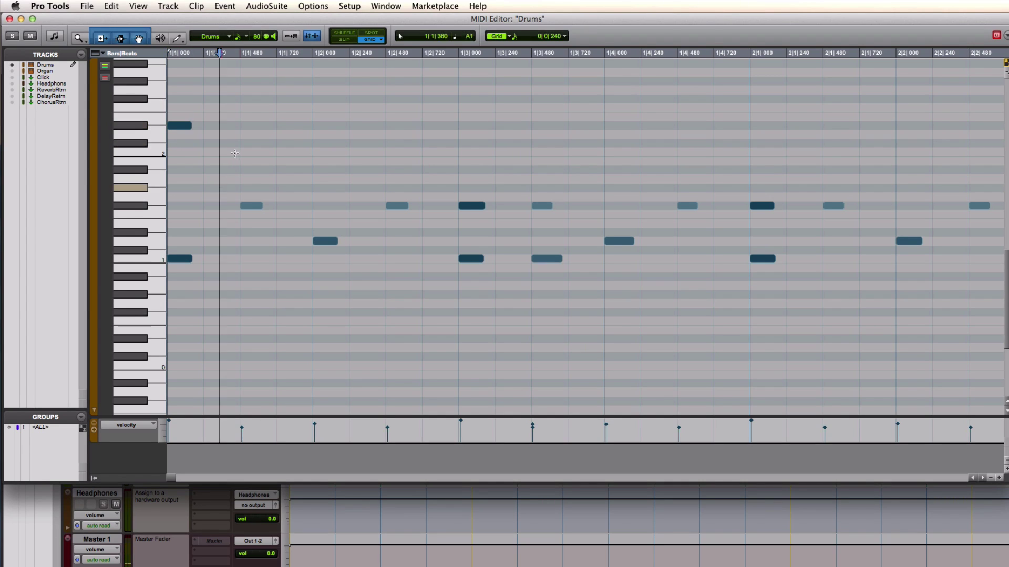
left_click_drag(242, 119, 706, 215)
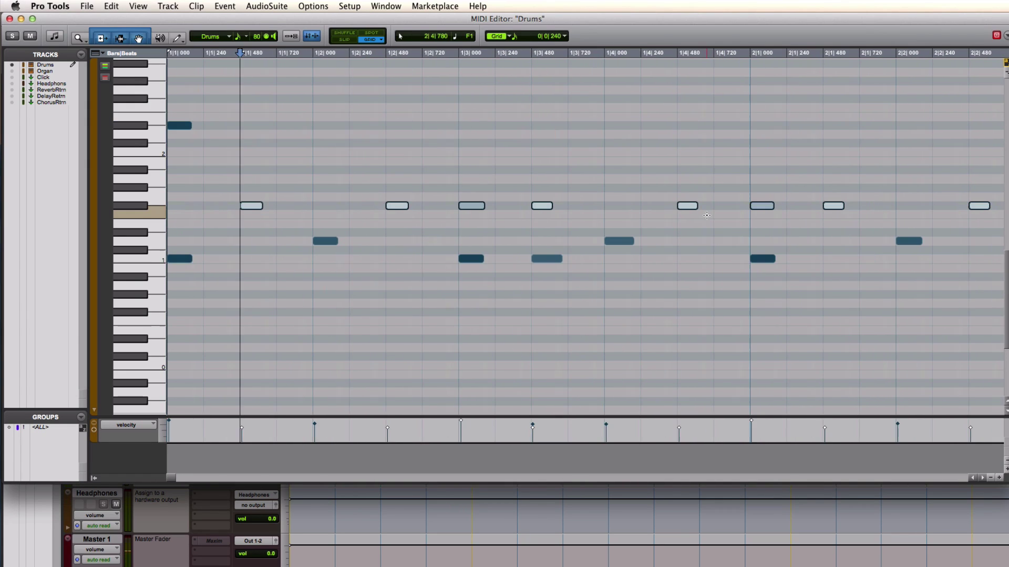
left_click_drag(254, 208, 249, 128)
left_click(190, 130)
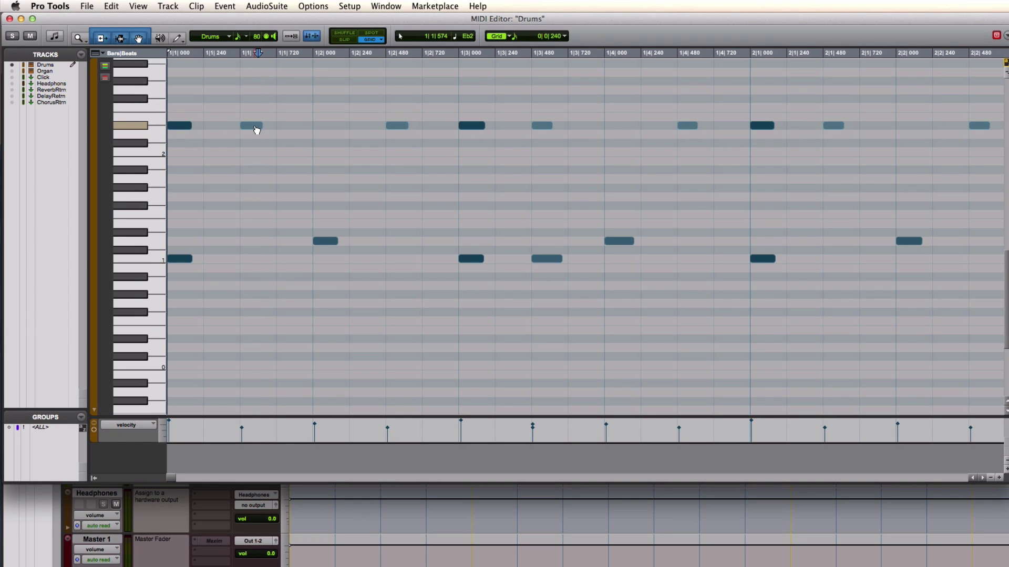
Copy Eb2 notes onto beats 2 and 4 of bar 1 and beat 2 of bar 2, and play the pattern.
left_click_drag(257, 130, 327, 131)
left_click(543, 129)
left_click(623, 128)
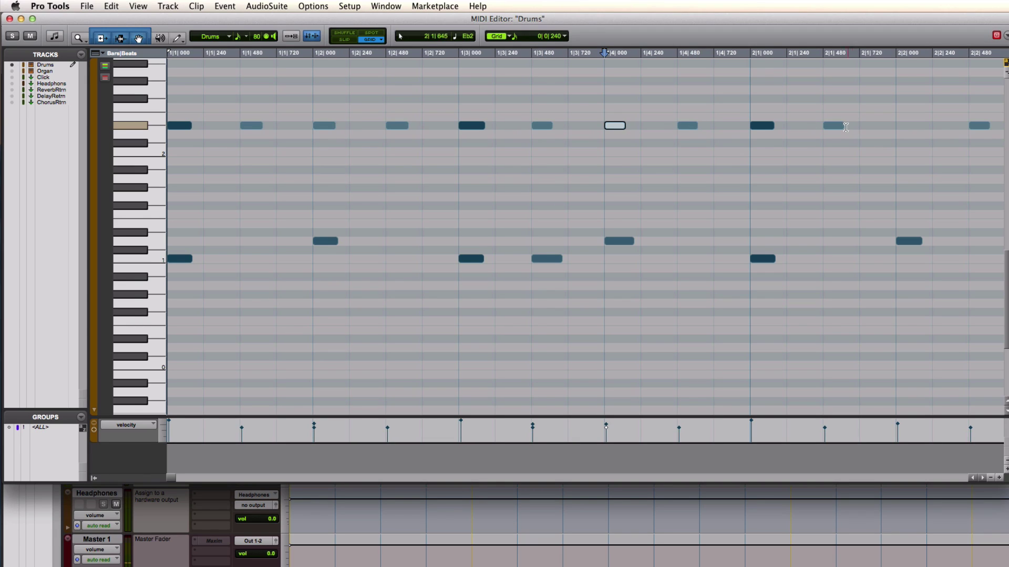
left_click_drag(764, 129, 906, 129)
scroll(883, 141, "right", 2)
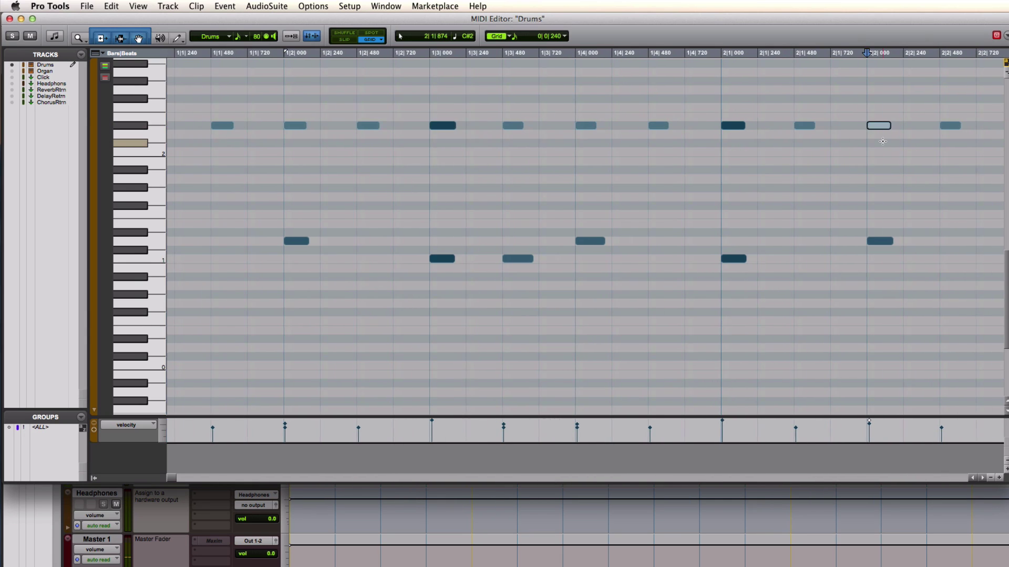
scroll(882, 142, "right", 3)
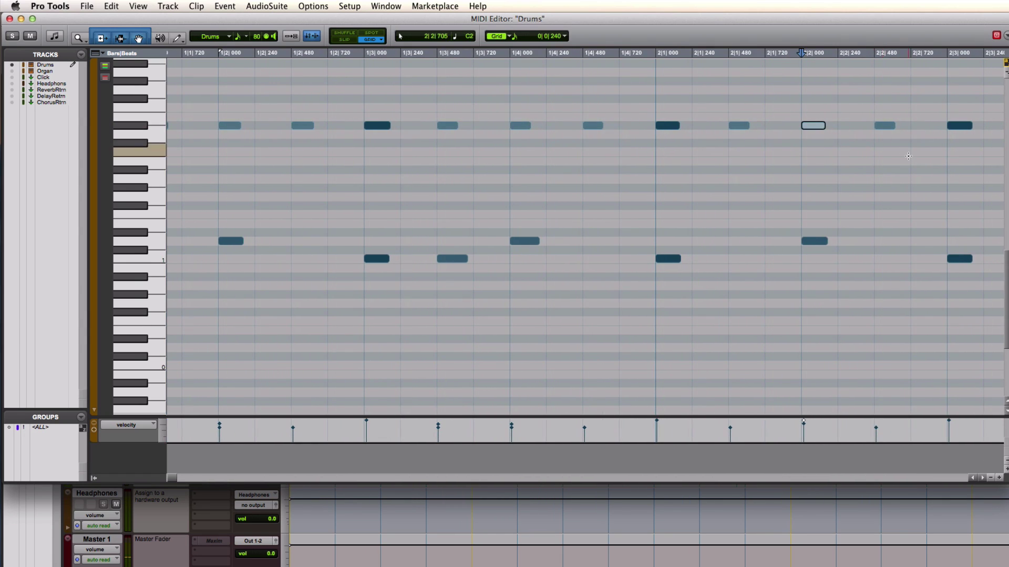
scroll(909, 156, "left", 4)
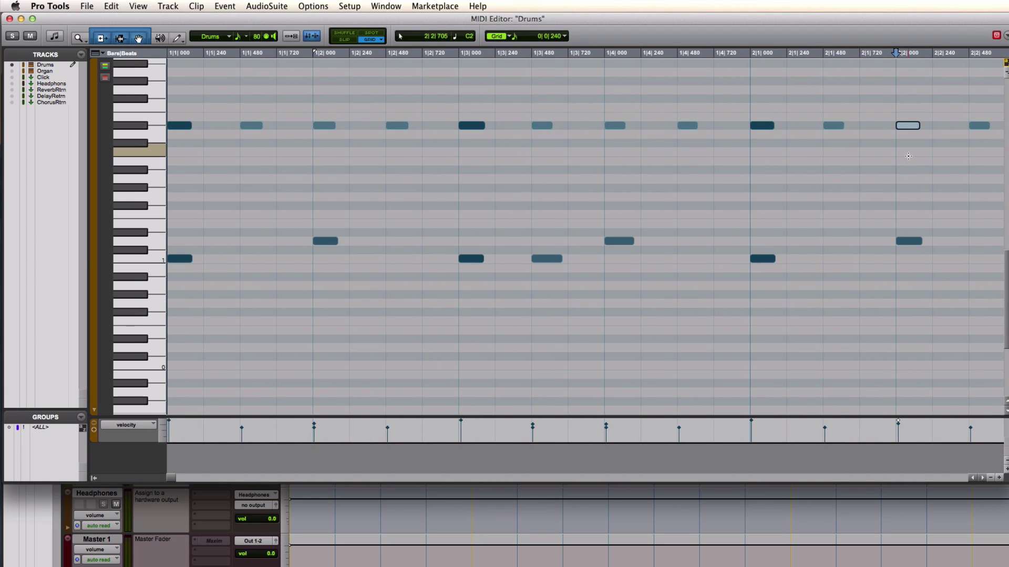
key("space")
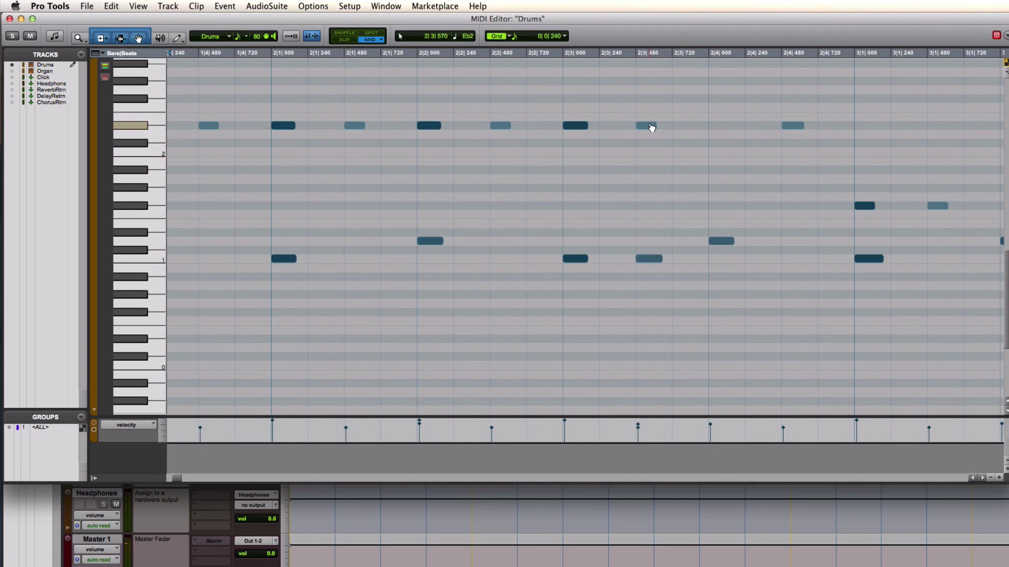
Copy an Eb2 note onto beat 4 of bar 2, audition it from beat 3, and close the MIDI Editor.
left_click_drag(651, 128, 686, 127, "alt")
left_click(564, 167)
key("space")
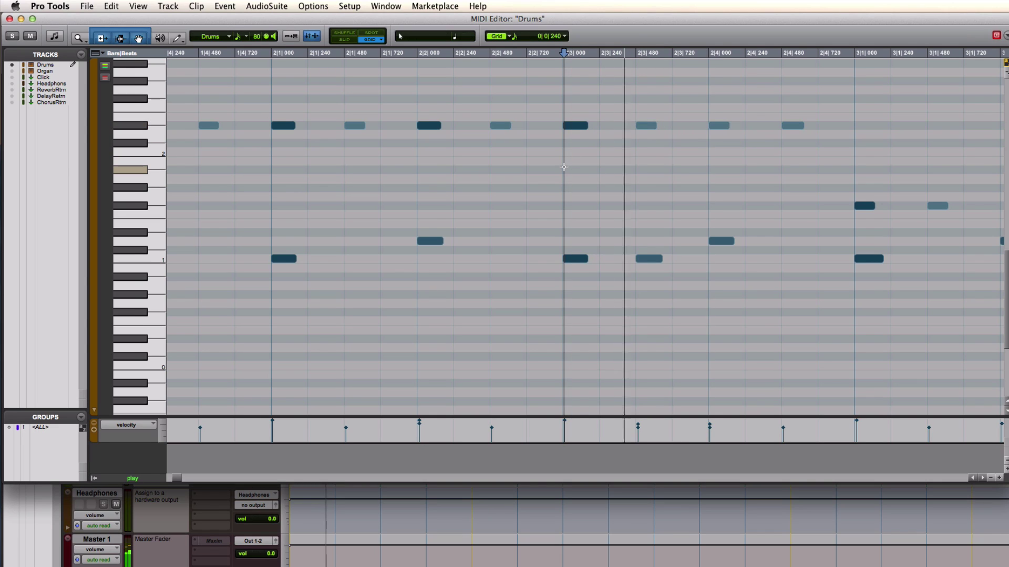
key("space")
left_click(730, 167)
key("super+w")
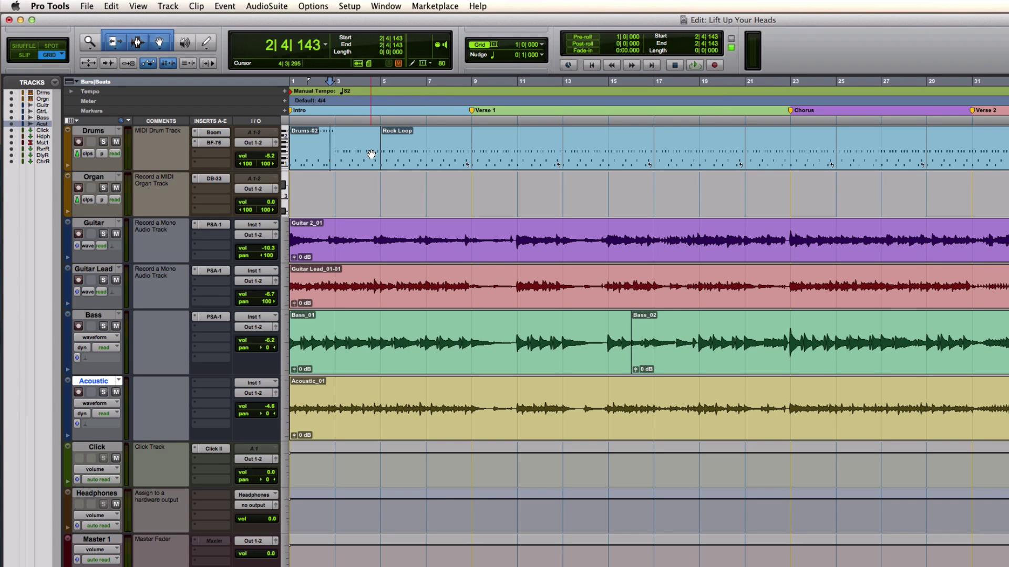
Delete all the Rock Loop clips on the Drums track from bar 5 to bar 97.
left_click(425, 152)
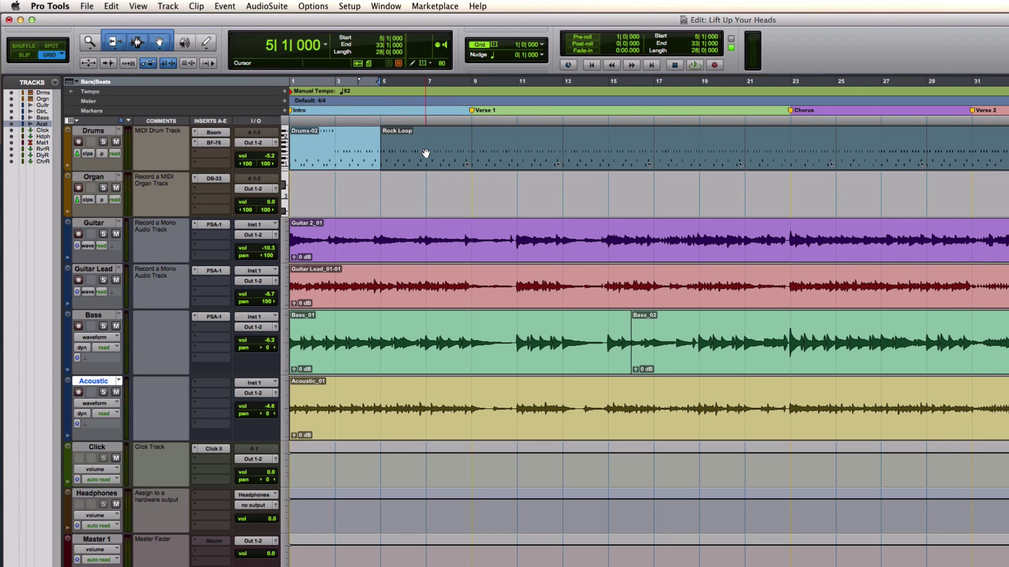
key("super+bracketleft")
key("super+bracketleft")
left_click(814, 153)
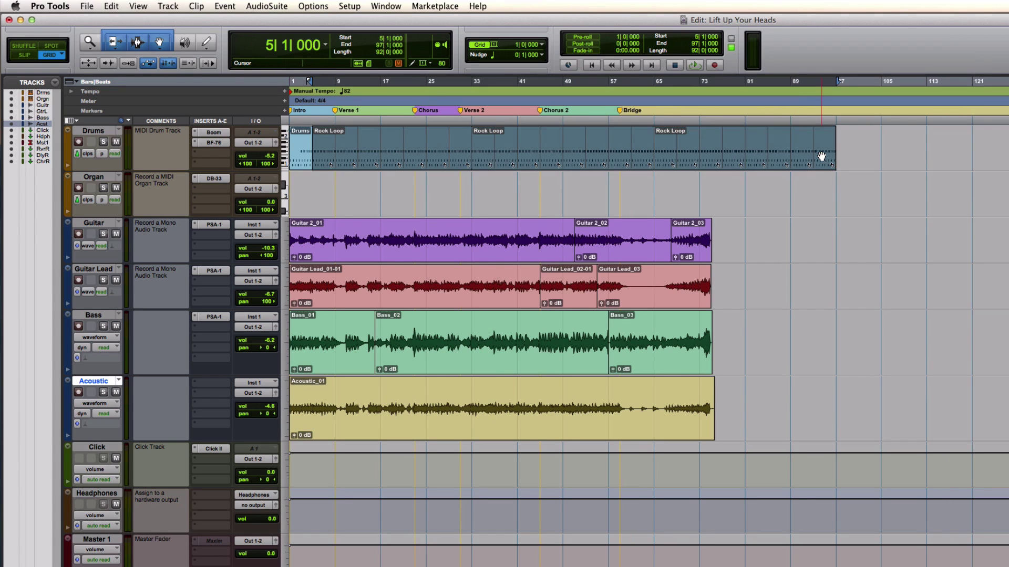
key("Delete")
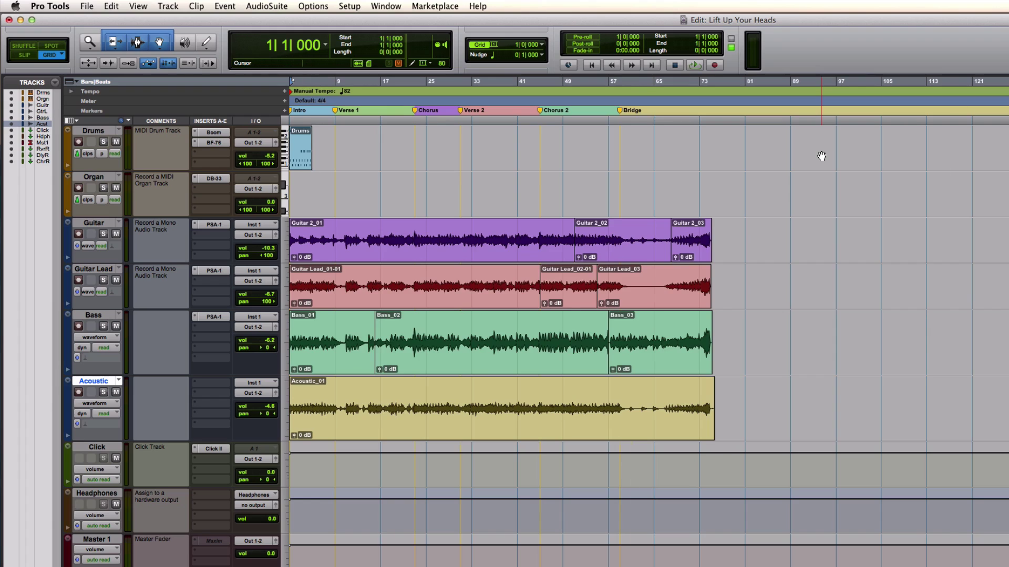
Trim the end of the edited Drums clip back to bar 3, leaving two bars, and play it with the song.
key("super+bracketright")
key("super+bracketright")
key("super+bracketright")
key("super+bracketright")
left_click_drag(647, 151, 473, 160)
key("space")
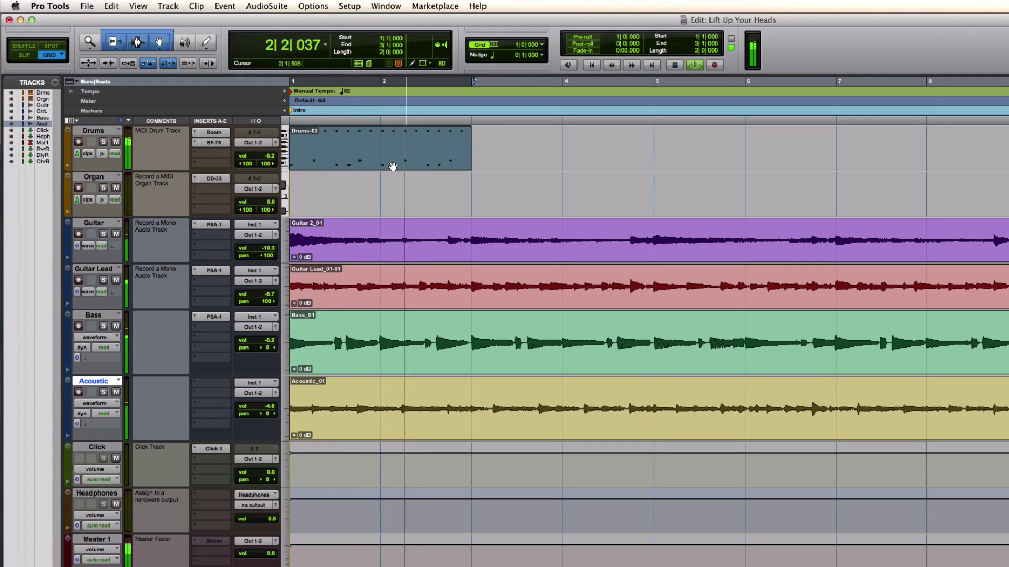
key("space")
Duplicate the two-bar drum clip three times to fill the intro up to bar 9.
key("super+d")
key("super+d")
key("super+d")
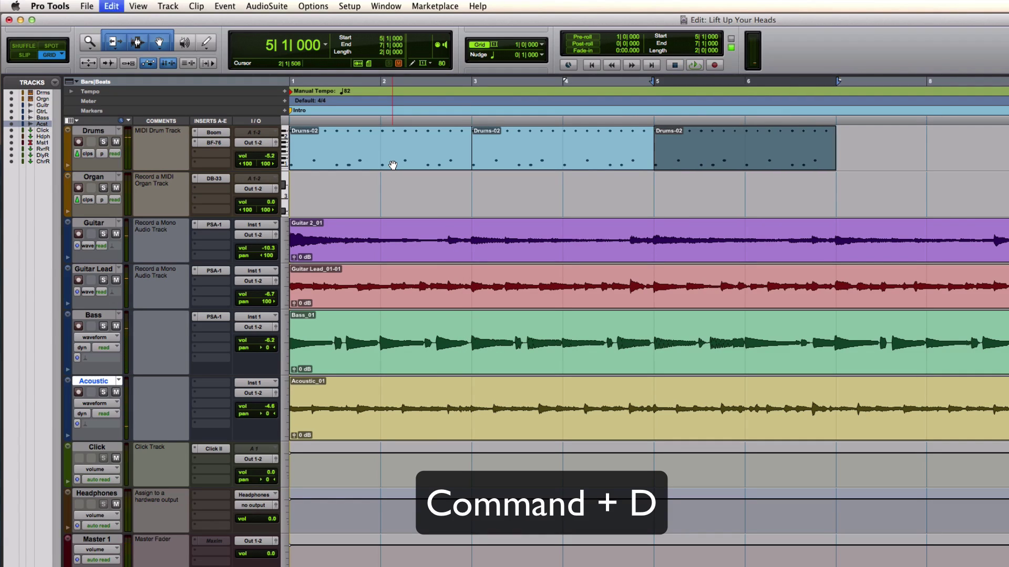
Select all four drum clips and duplicate the eight-bar block repeatedly until the Drums track is filled to bar 73.
left_click(388, 161, "shift")
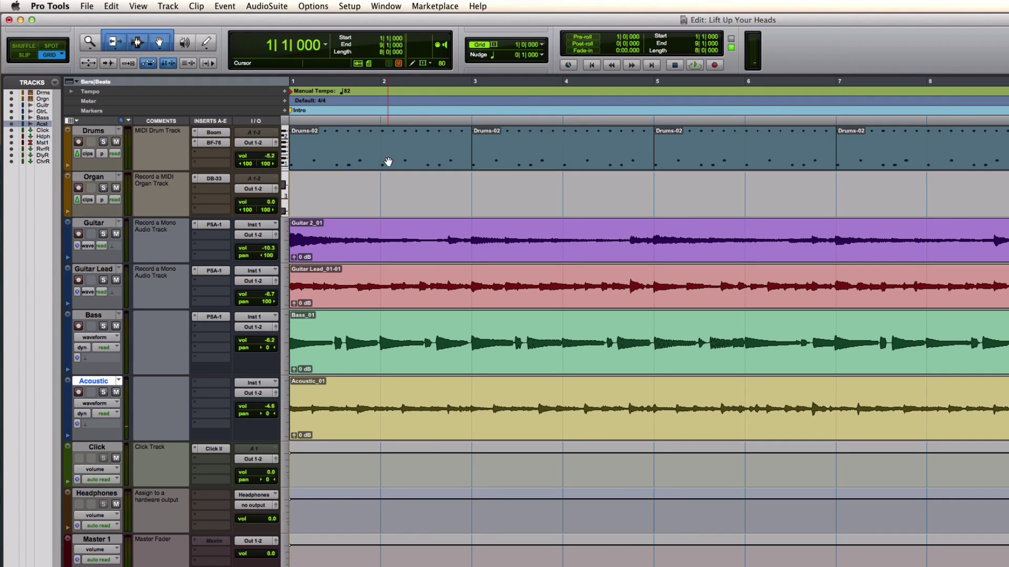
key("super+bracketleft")
key("super+bracketleft")
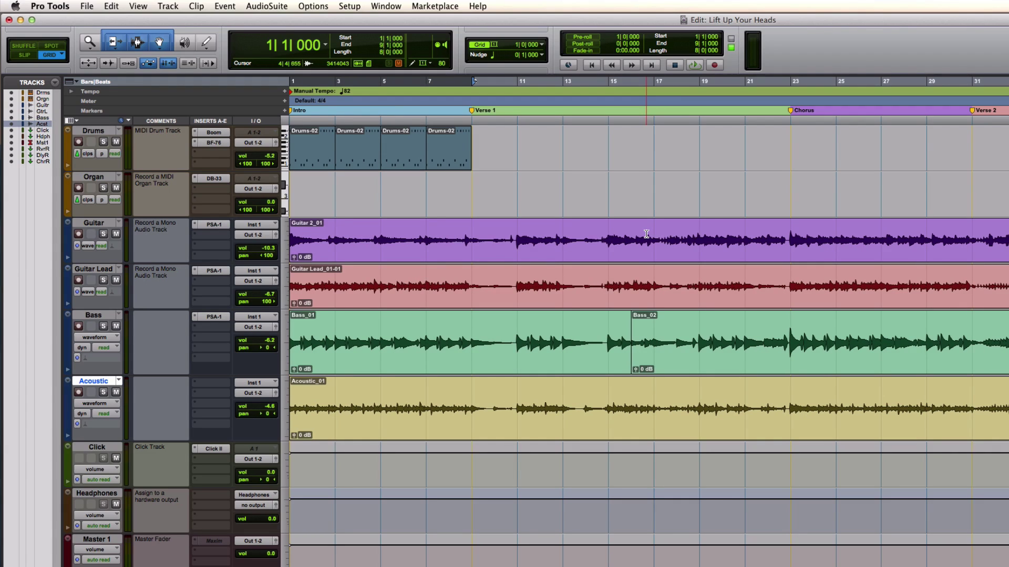
key("super+d")
key("super+d")
key("super+d")
key("super+d")
key("super+d")
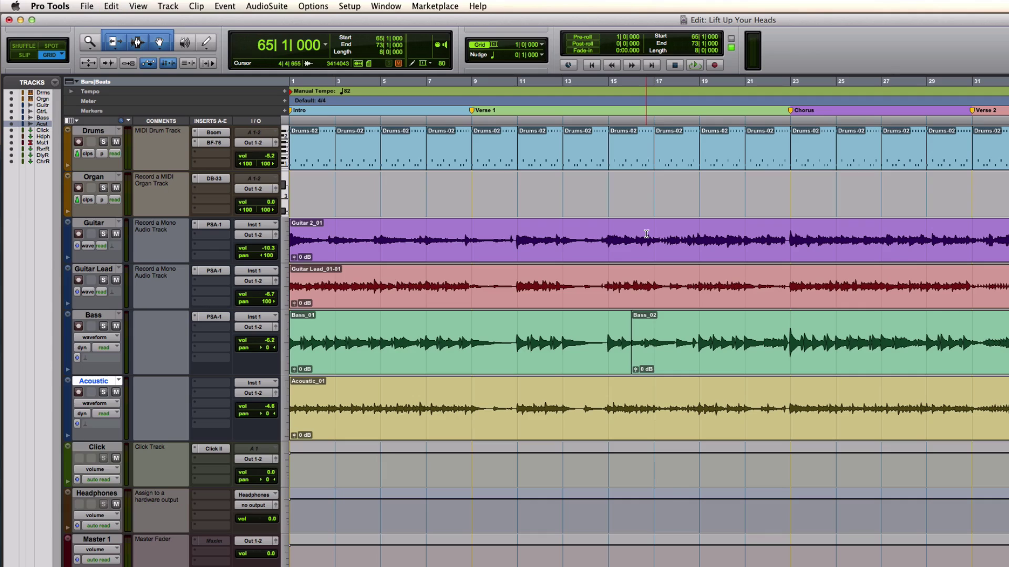
Play the song from the start with the new drums and lower the Drums track volume to -7.3 dB.
key("space")
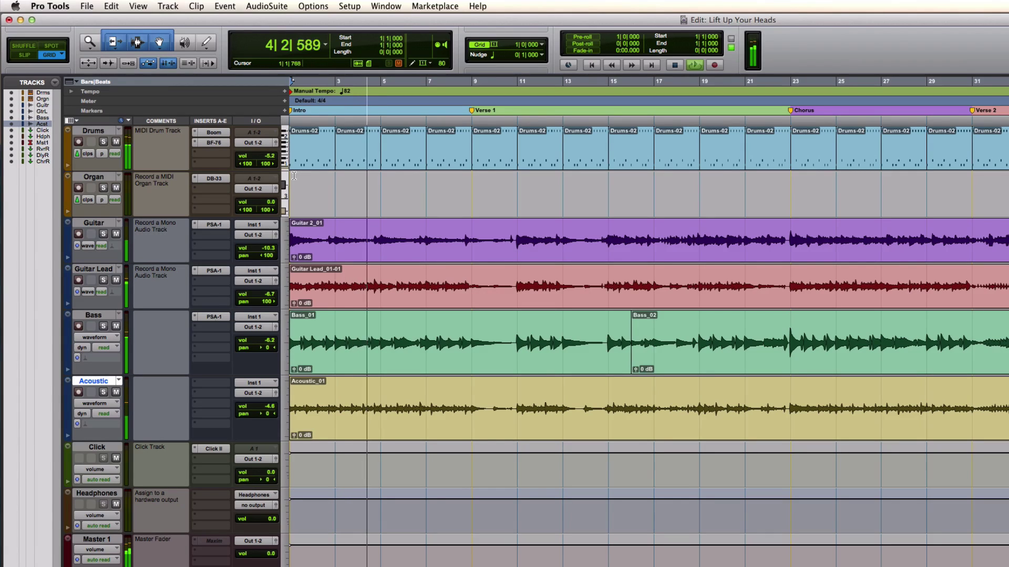
key("space")
left_click(260, 158)
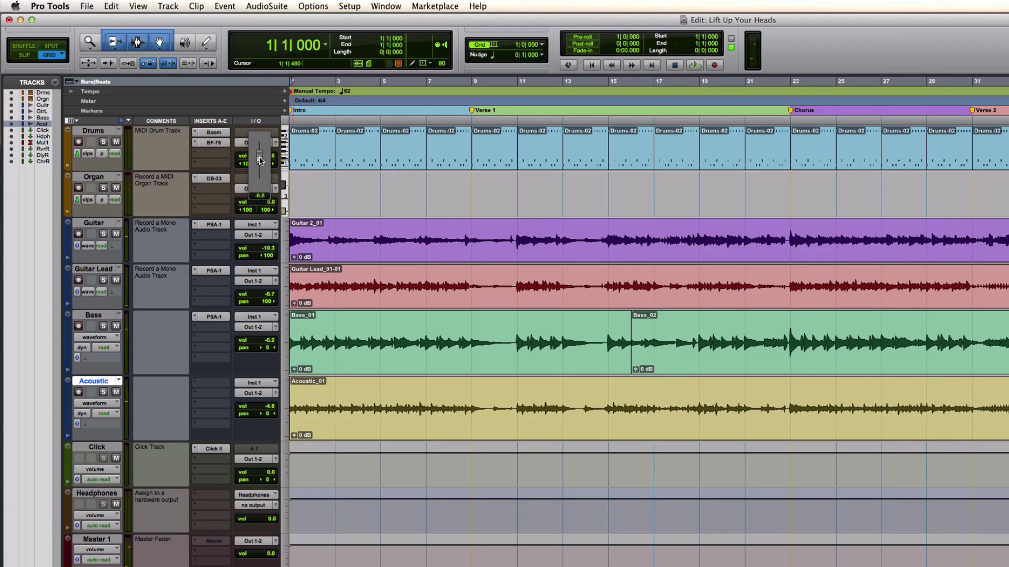
left_click_drag(260, 161, 260, 160)
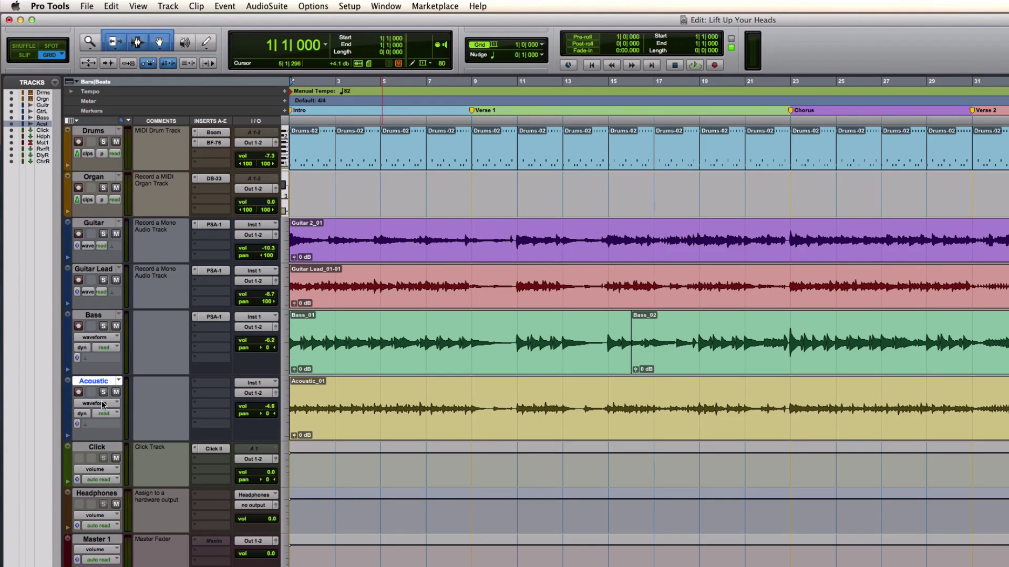
Create one new mono audio track below the Acoustic track and increase its height to match the Acoustic track.
key("super+shift+n")
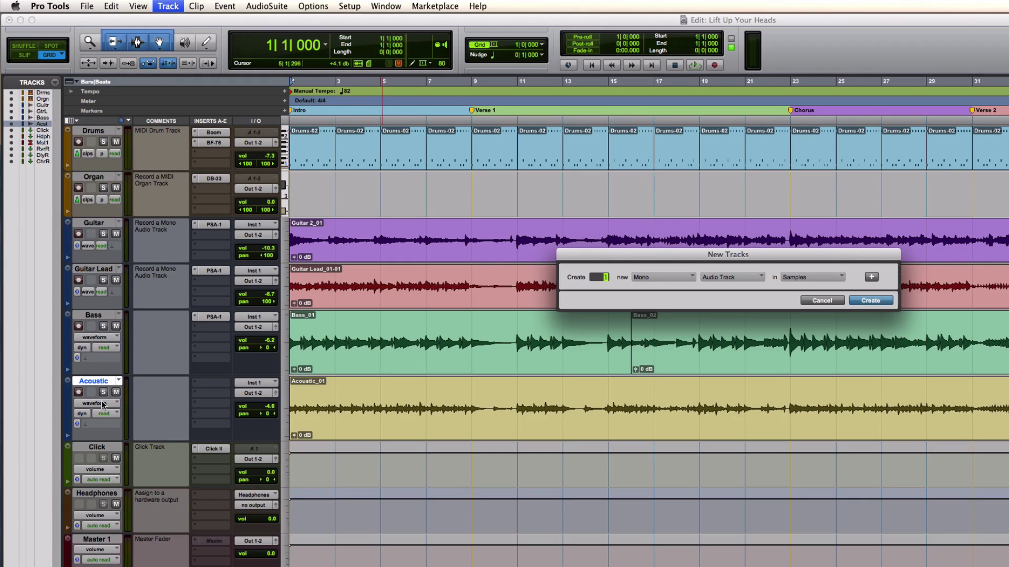
left_click(882, 303)
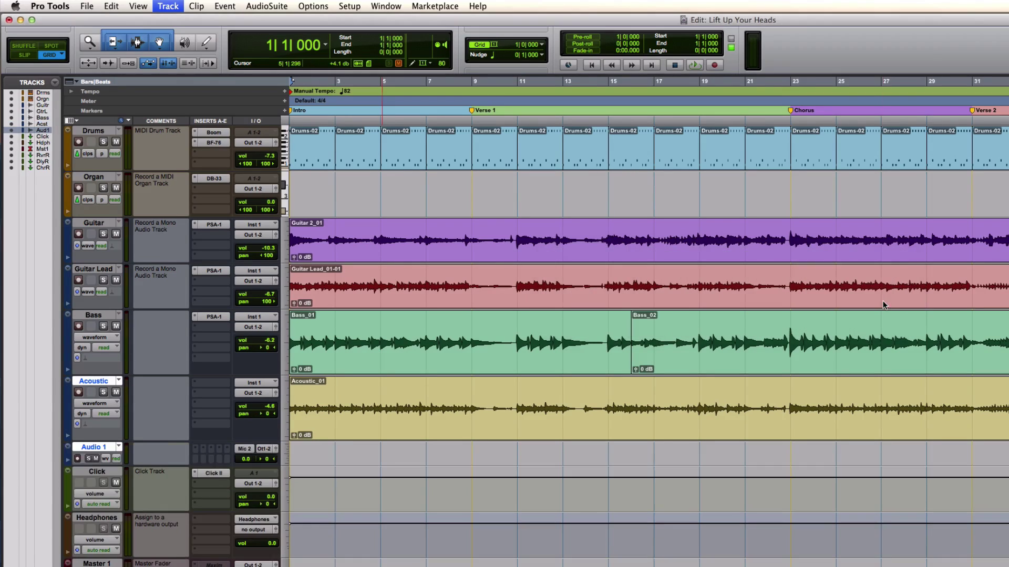
left_click(117, 459)
left_click(109, 466)
left_click_drag(108, 465, 111, 488)
Rename the new Audio 1 track to Vocals.
double_click(105, 450)
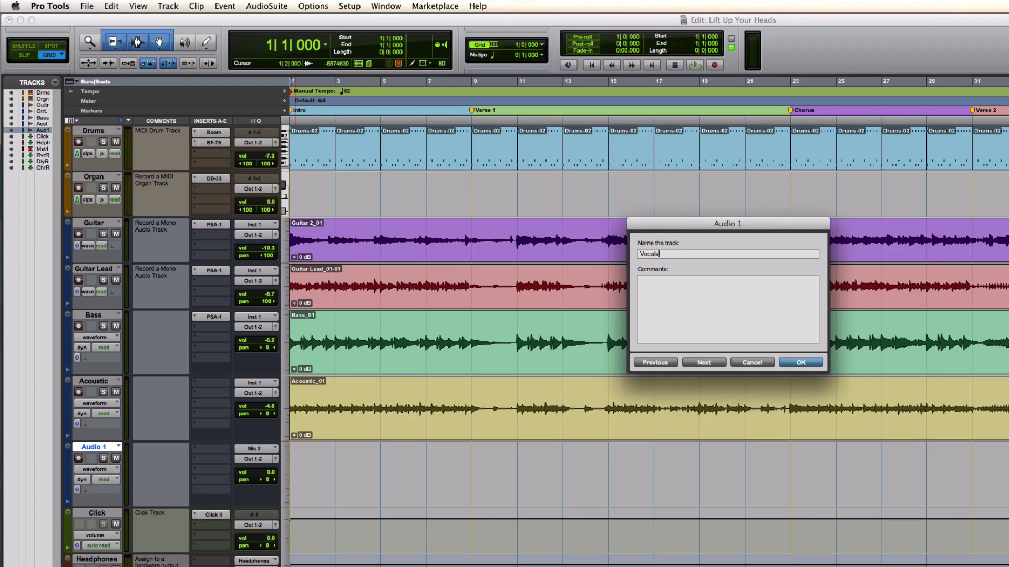
key("Return")
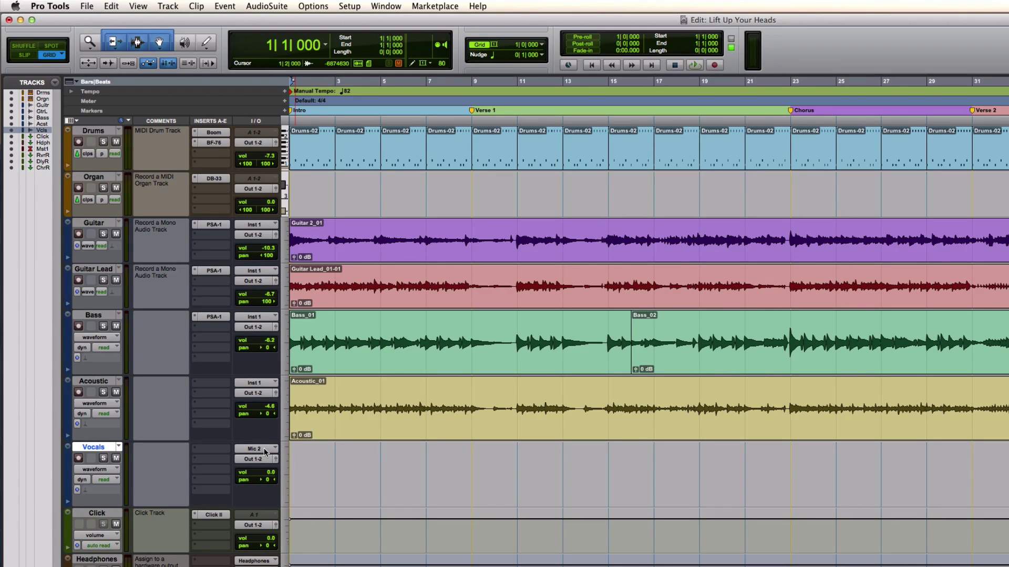
Arm the Vocals track for recording and start recording a take from bar 7, ahead of Verse 1.
left_click(79, 459)
left_click(421, 454)
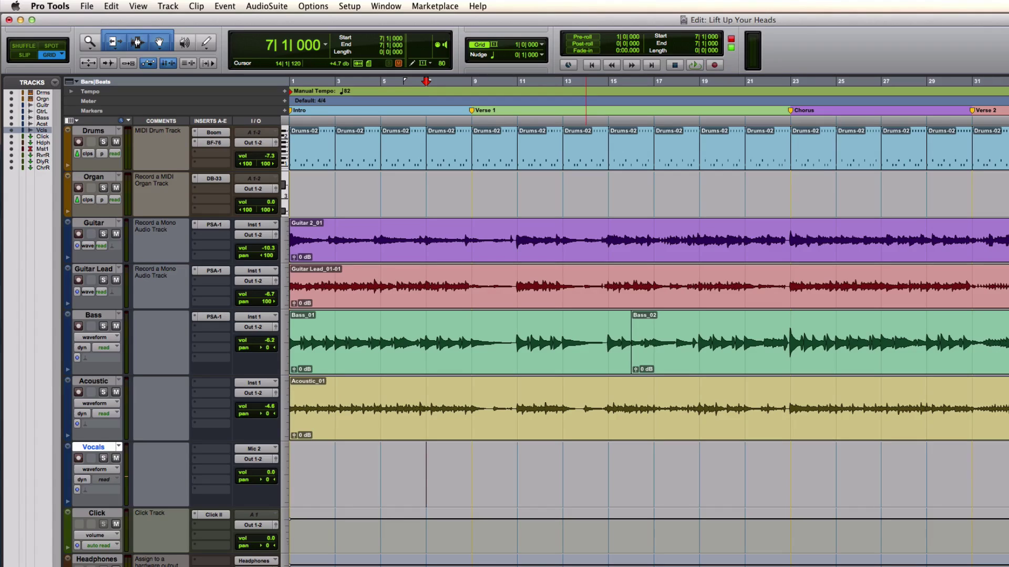
key("super+space")
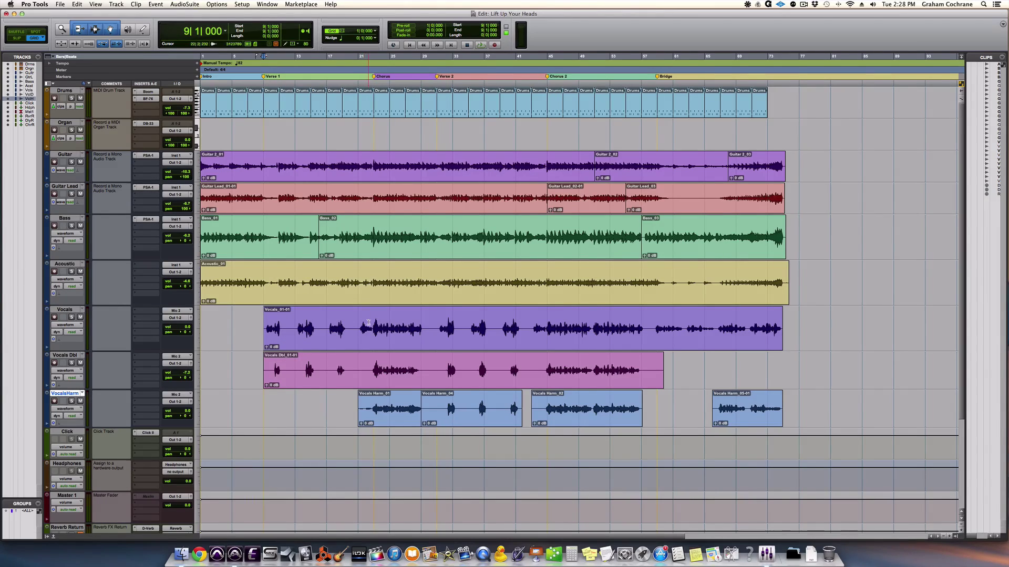
Play the song from the chorus at bar 23 and set the volumes to -6.0 dB for Vocals Dbl and -4.1 dB for VocalsHarm.
key("space")
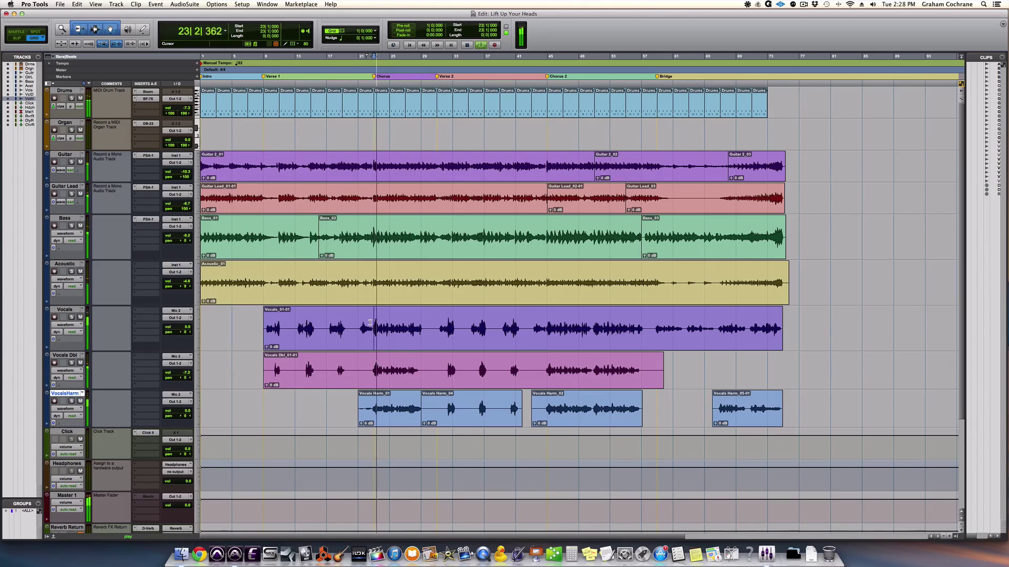
left_click_drag(184, 411, 184, 414)
left_click_drag(183, 369, 184, 367)
left_click_drag(186, 414, 186, 413)
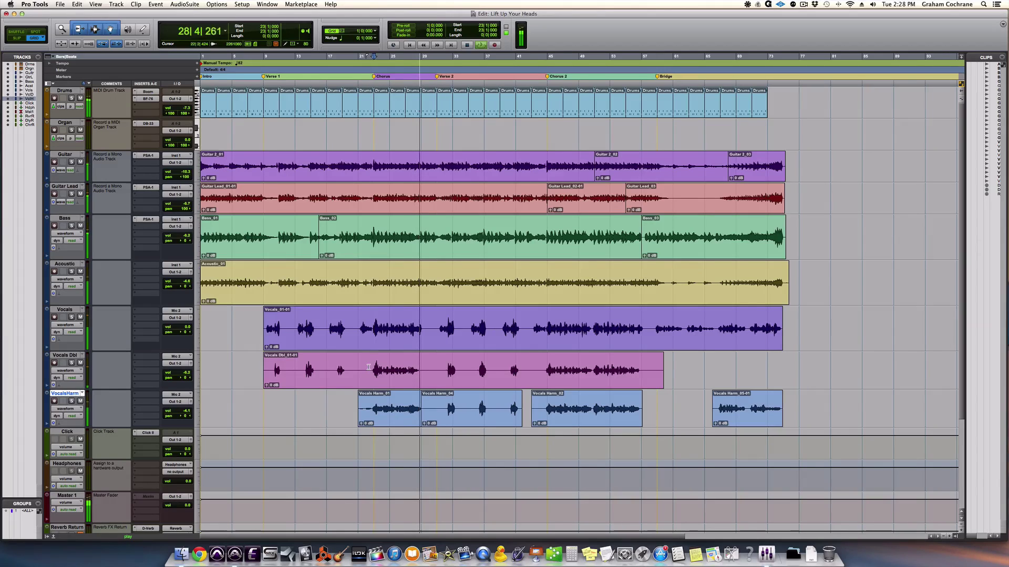
key("space")
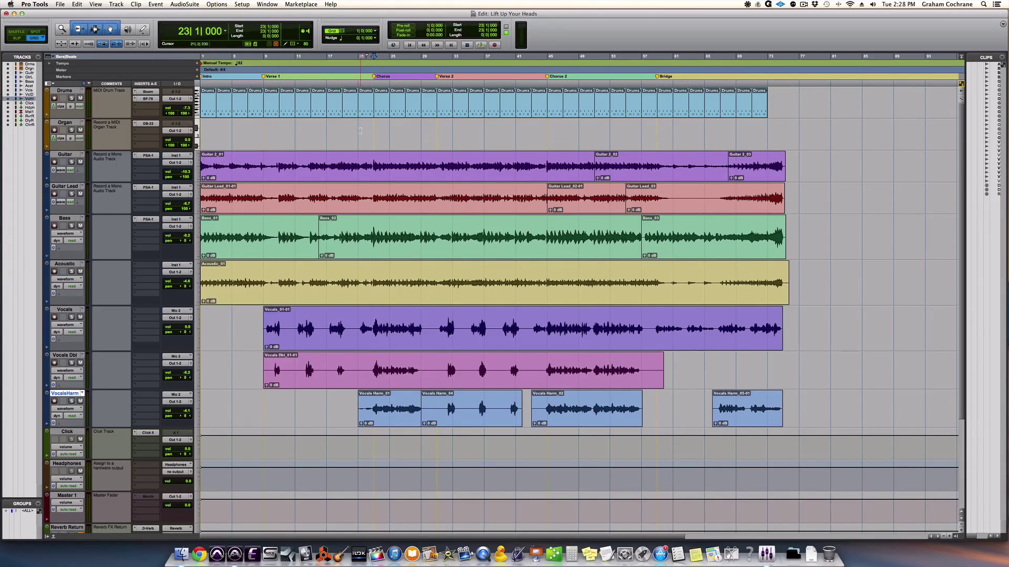
Arm the Organ MIDI track and start recording an organ part from bar 21, just before the chorus.
left_click(66, 124)
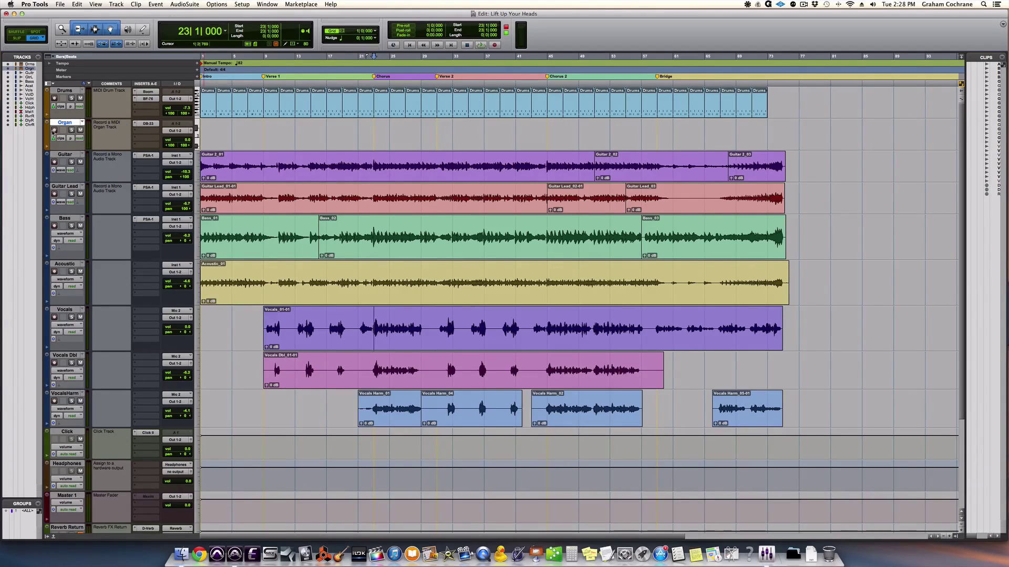
left_click(54, 129)
left_click(357, 132)
key("super+bracketright")
key("super+bracketright")
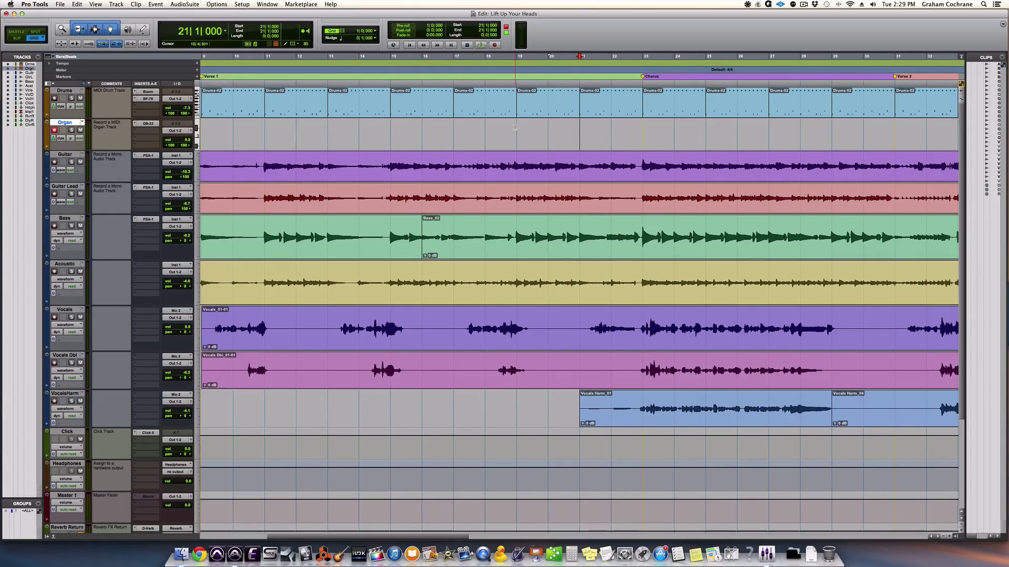
key("super+space")
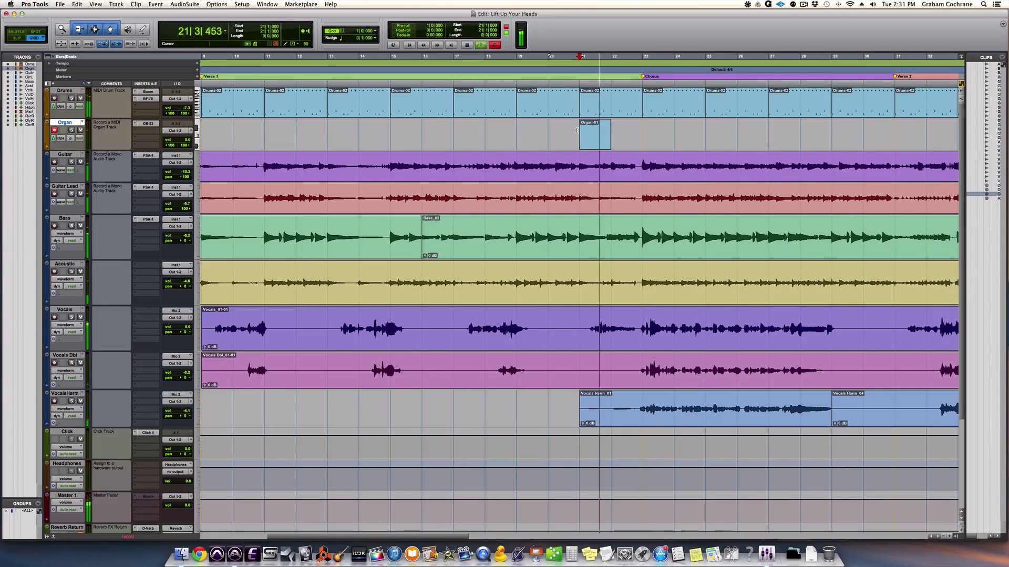